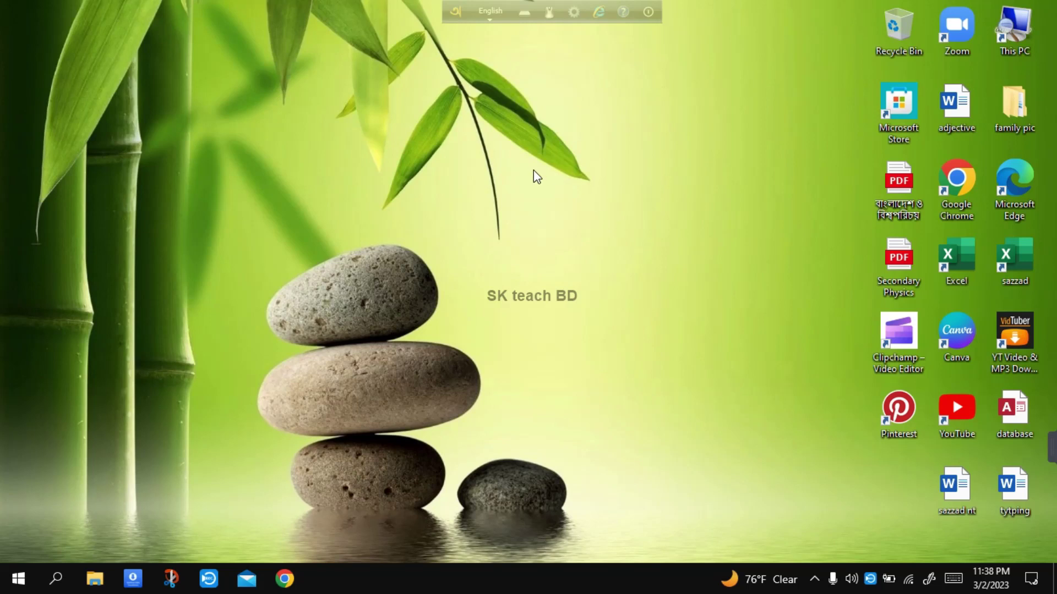
- Search Windows for 'power' and launch PowerPoint from the best match
left_click(57, 588)
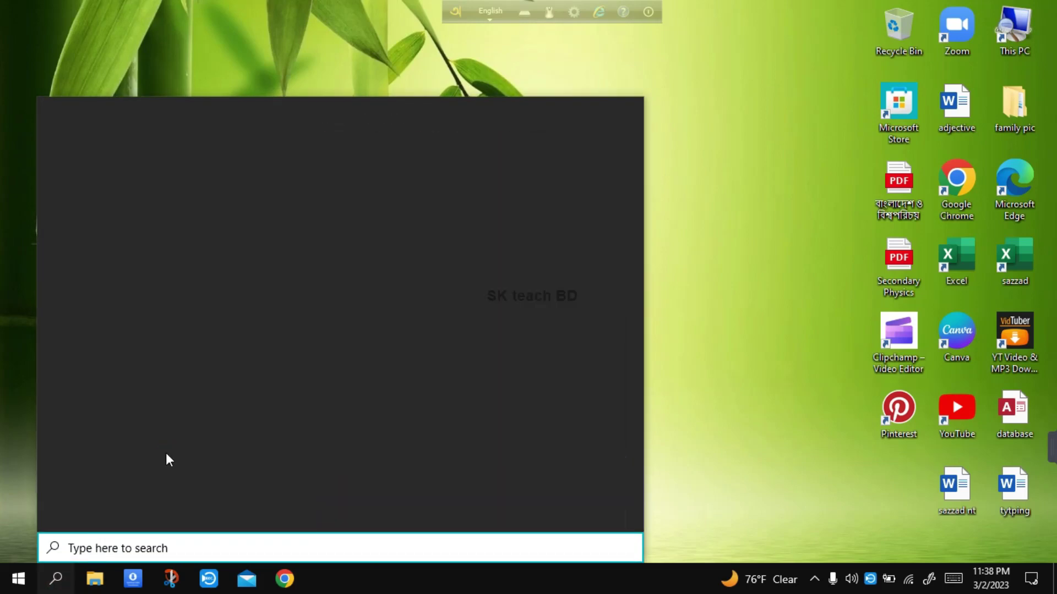
type("power")
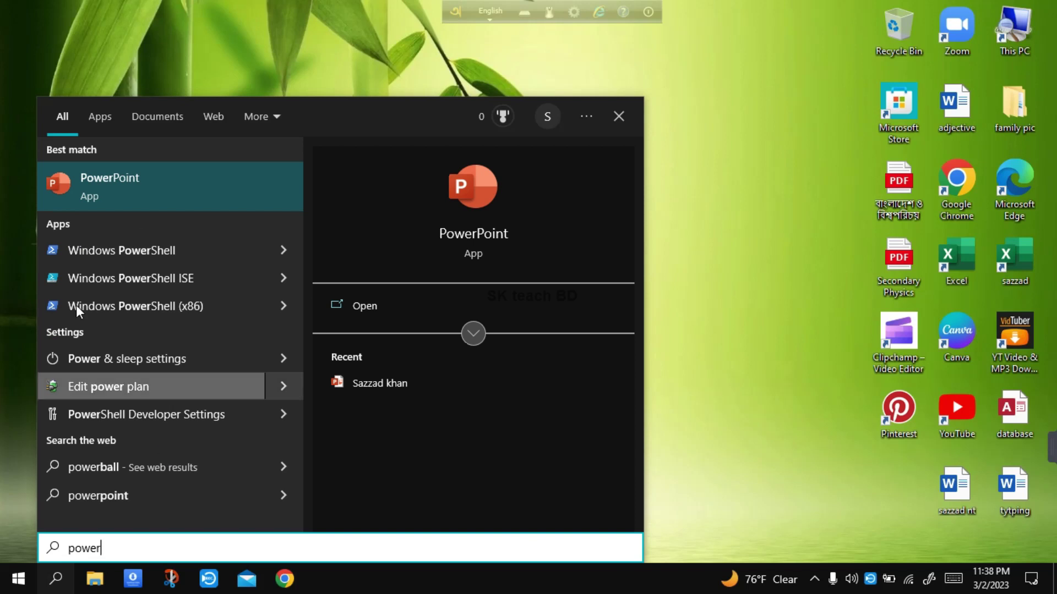
left_click(62, 177)
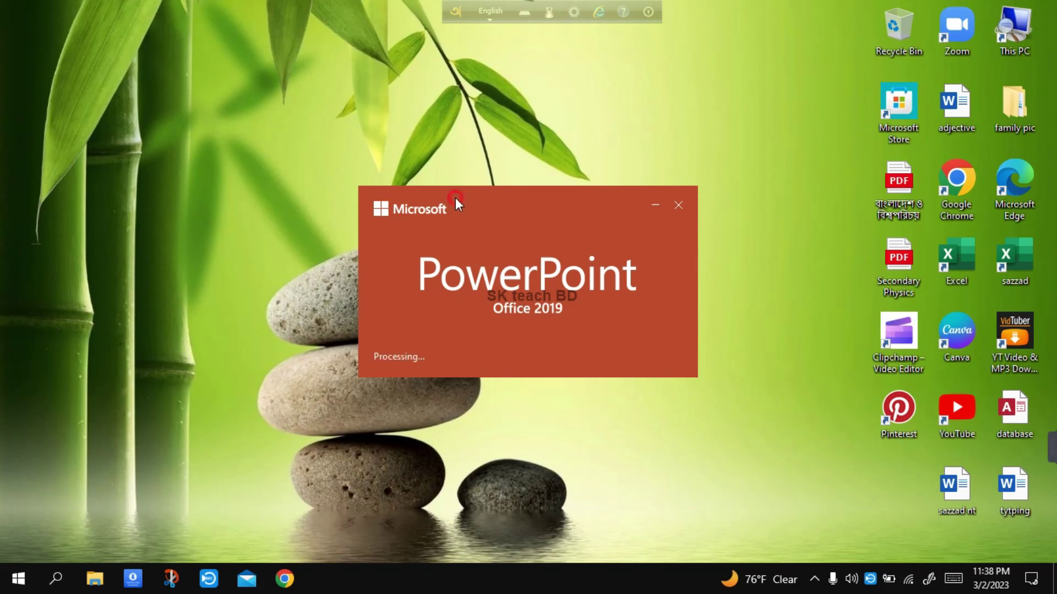
- Move the PowerPoint splash window aside while the app loads to its Home screen
left_click_drag(455, 197, 433, 167)
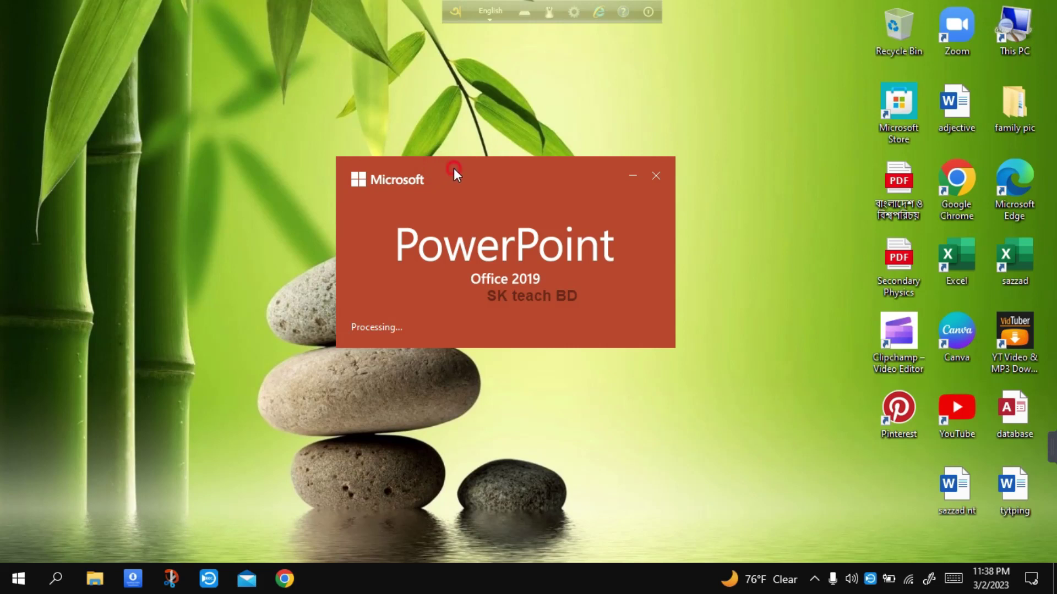
left_click_drag(453, 170, 426, 190)
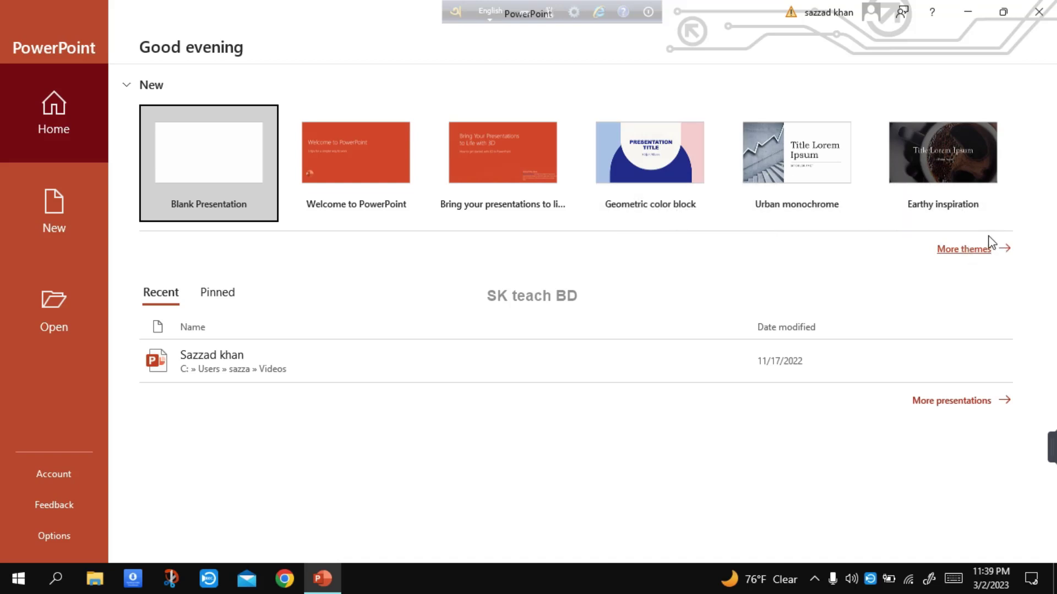
- Open More themes and scroll through the New page's template gallery
left_click(966, 253)
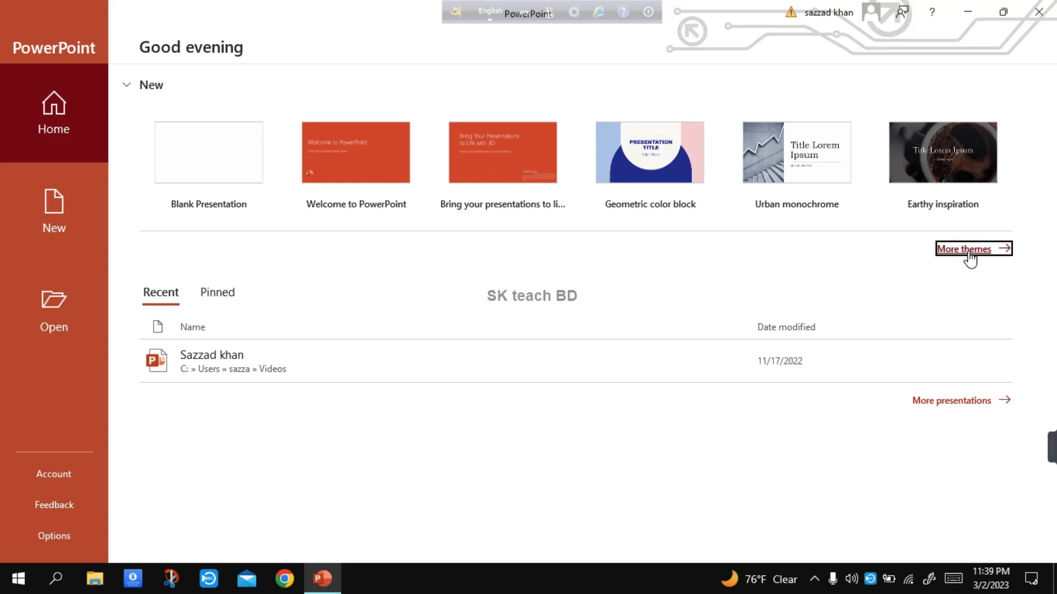
scroll(748, 254, "down", 2)
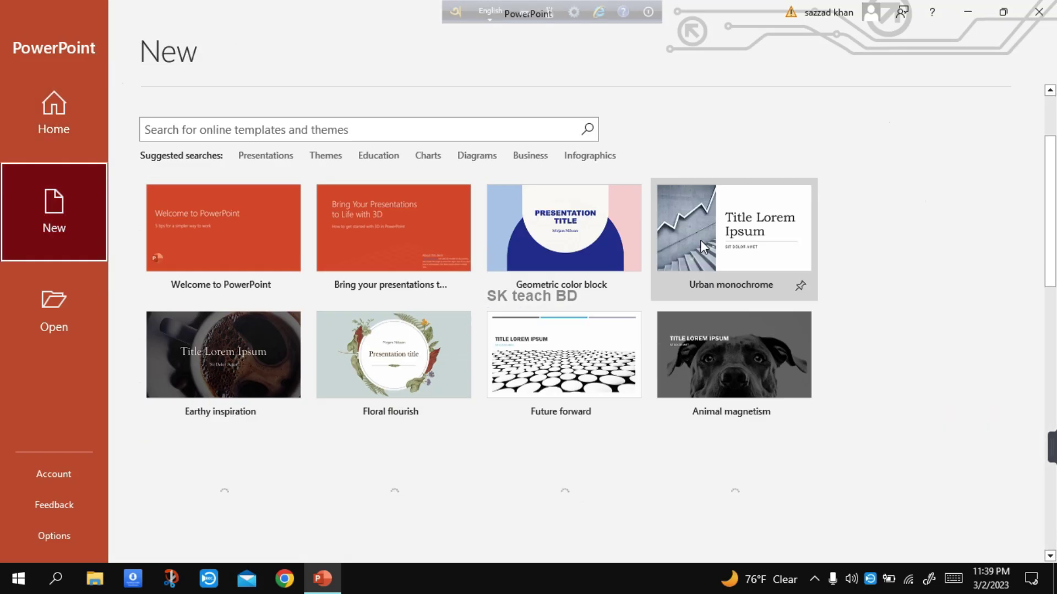
scroll(668, 246, "down", 3)
scroll(520, 292, "down", 2)
scroll(520, 292, "up", 2)
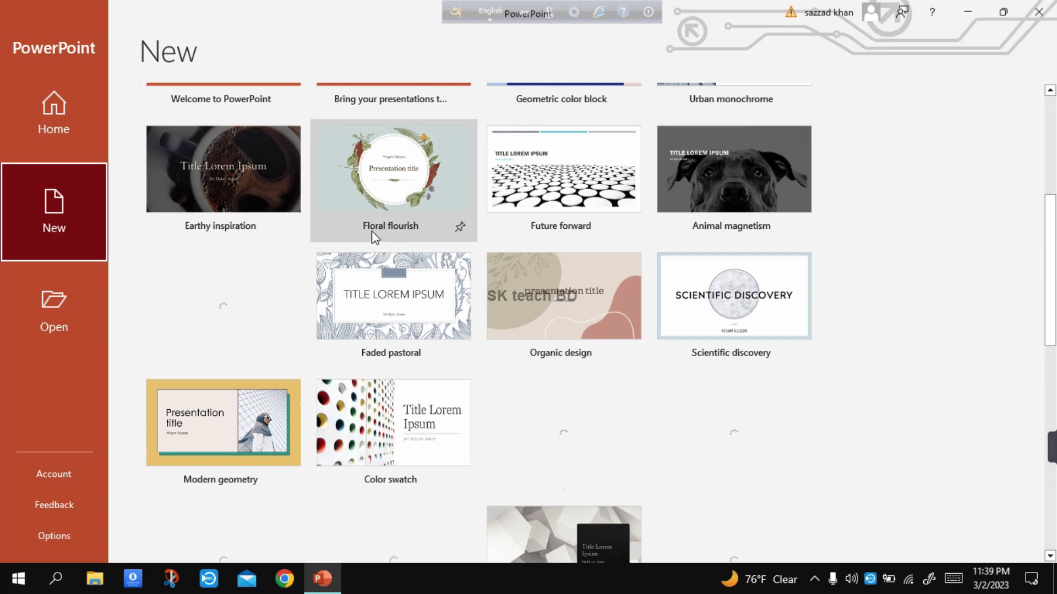
scroll(385, 239, "down", 2)
scroll(441, 256, "down", 2)
scroll(471, 268, "down", 4)
scroll(470, 268, "down", 2)
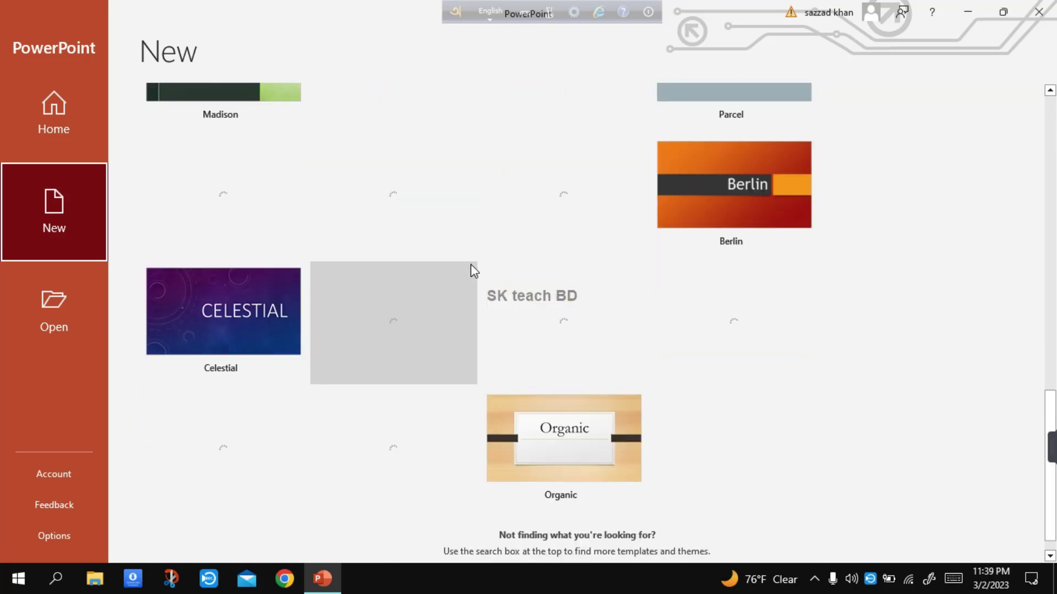
scroll(385, 291, "up", 3)
scroll(264, 295, "up", 5)
scroll(245, 281, "up", 3)
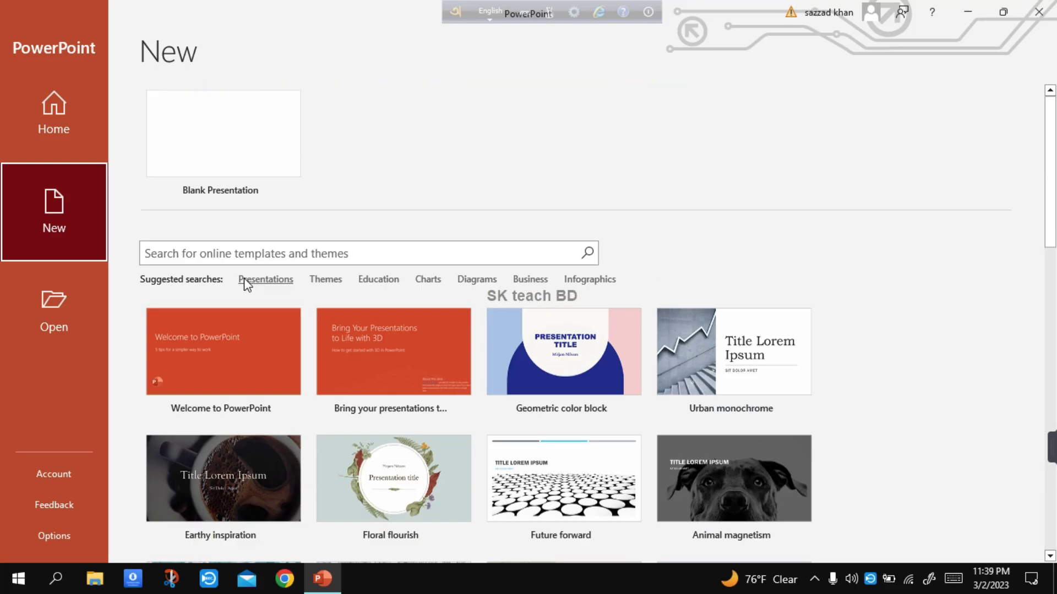
- Preview the Blank Presentation template, close the preview, and select Blank Presentation
left_click(247, 147)
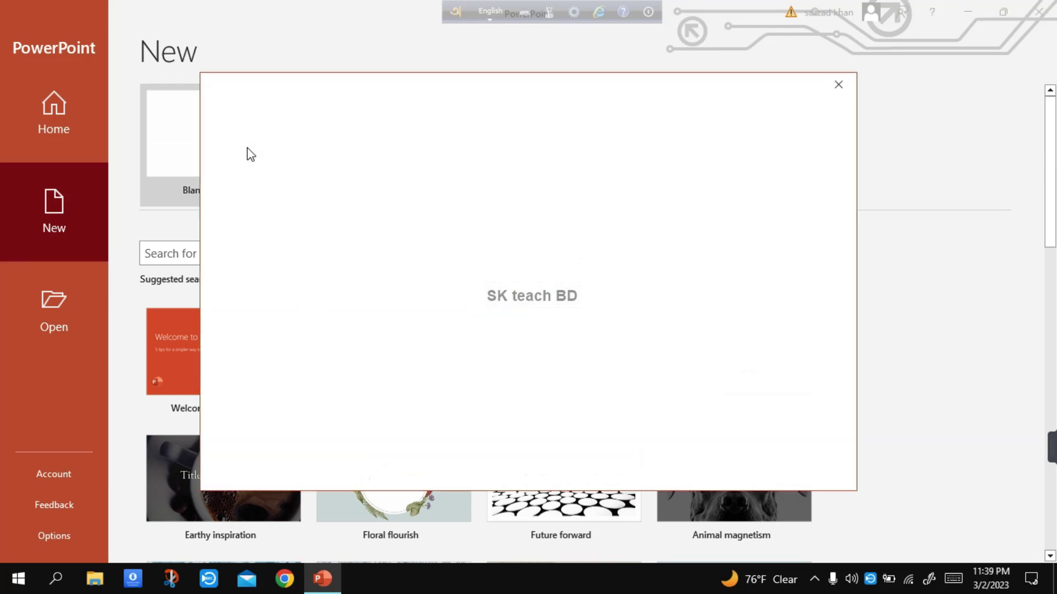
left_click(840, 87)
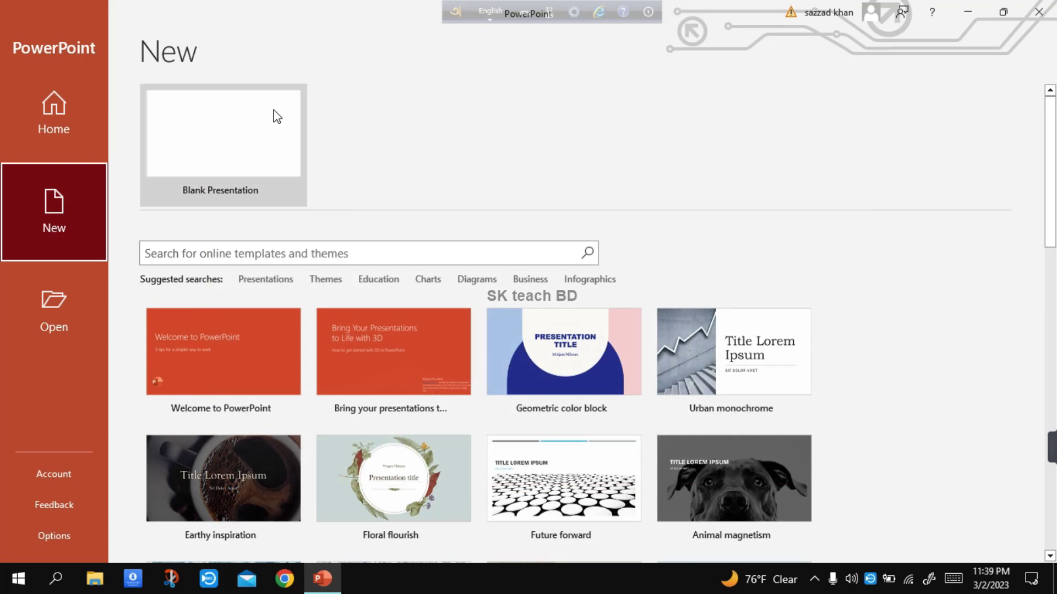
left_click(239, 116)
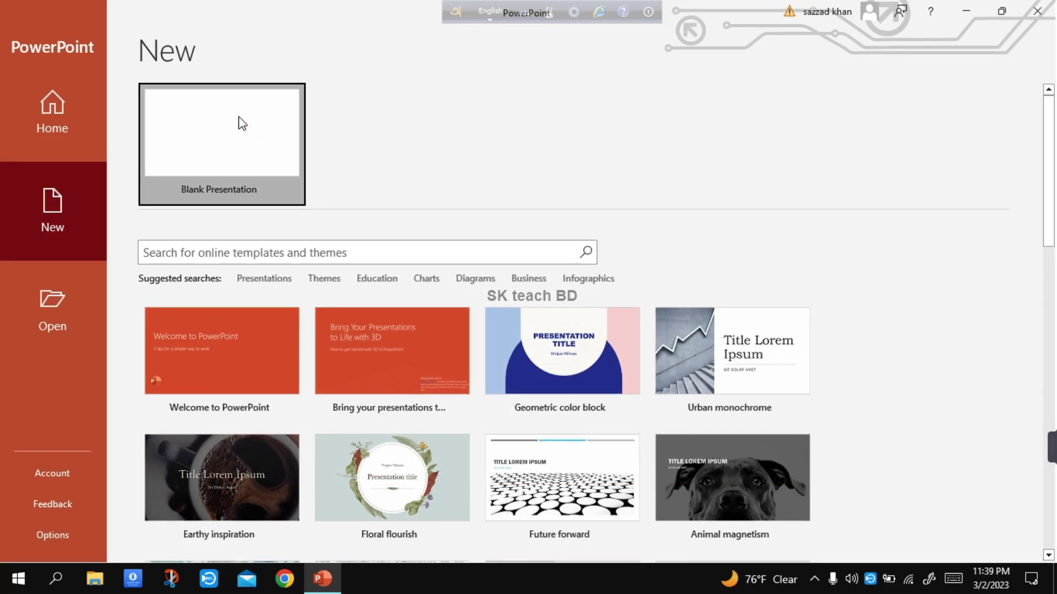
- Create the blank presentation, dismiss the Get Genuine Office banner, and check the File tab and Quick Access Toolbar menu
left_click(238, 118)
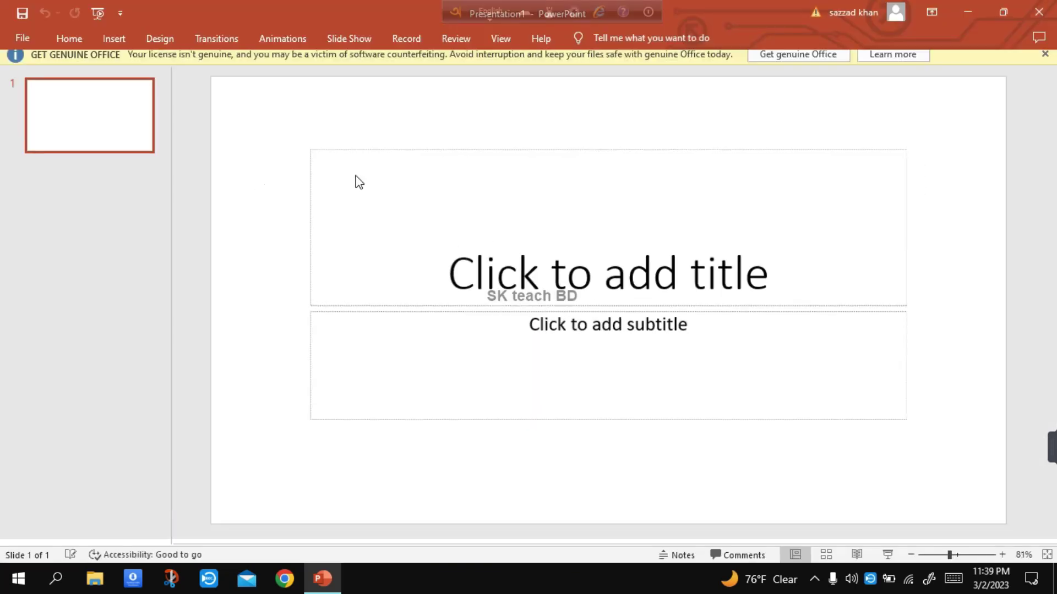
left_click(1044, 60)
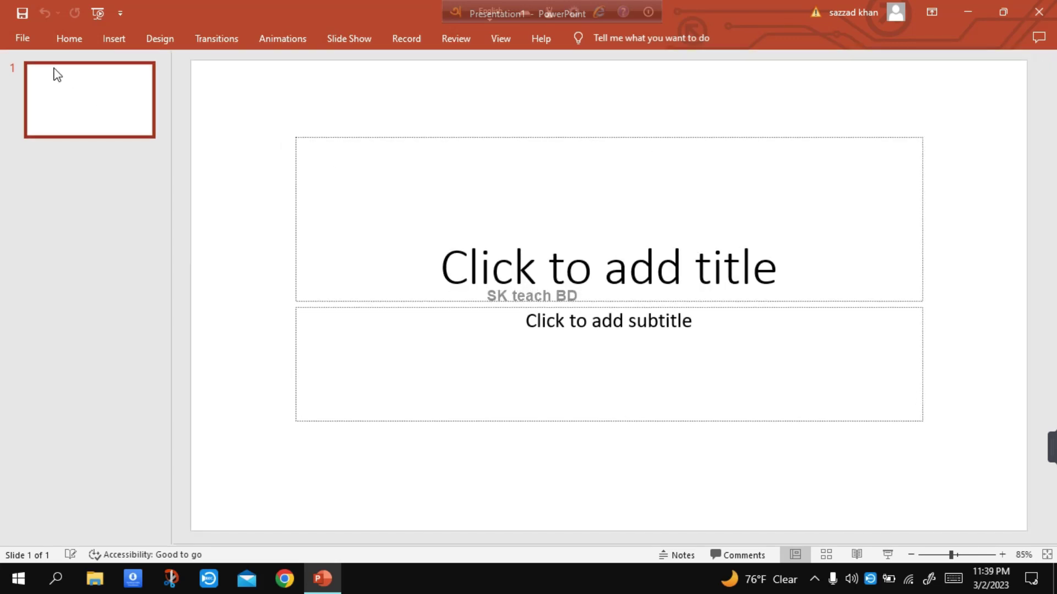
left_click(23, 47)
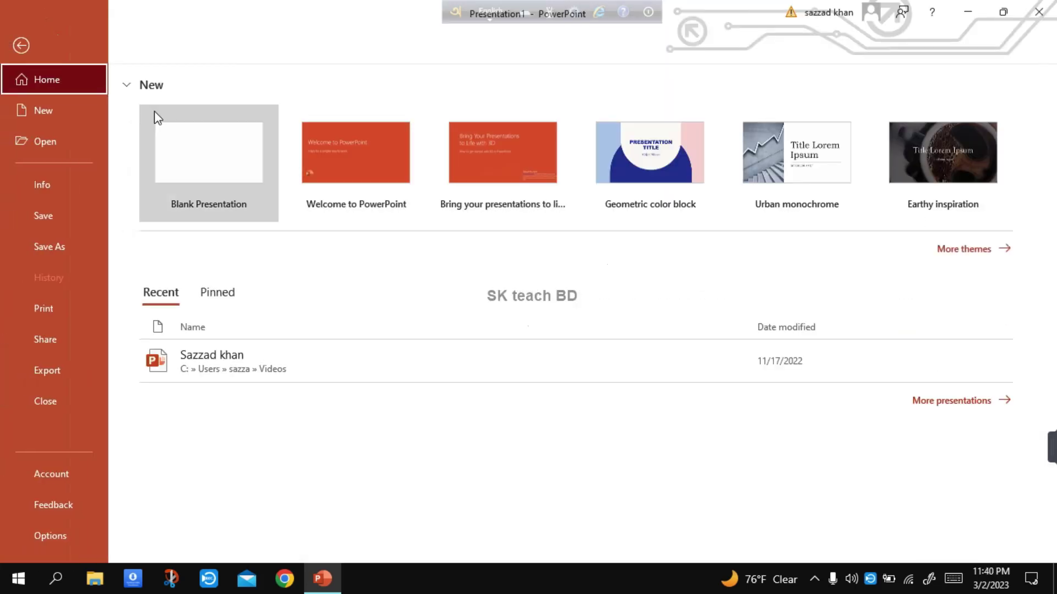
left_click(37, 50)
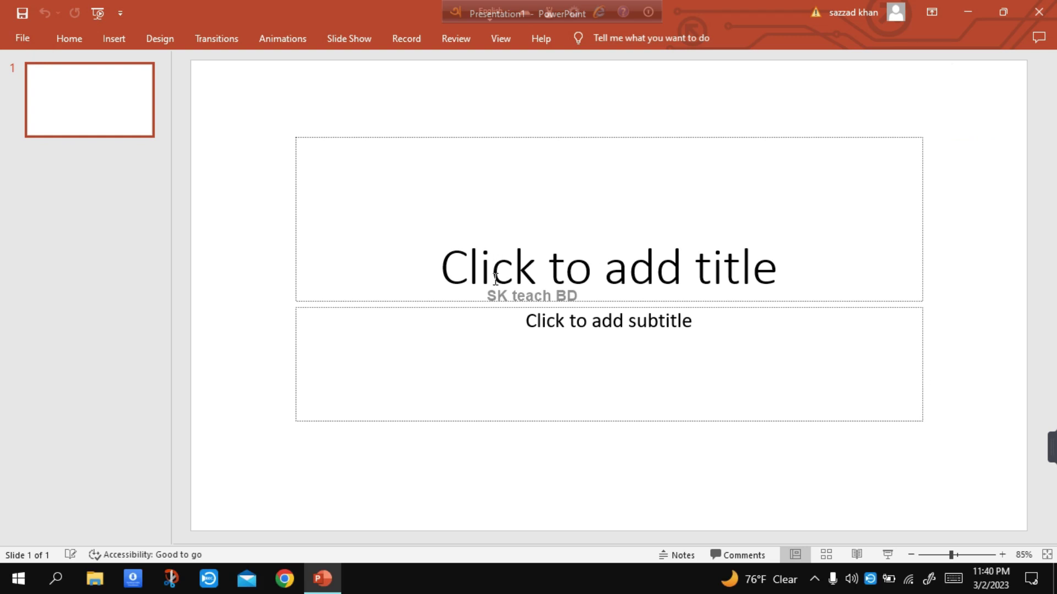
left_click(120, 13)
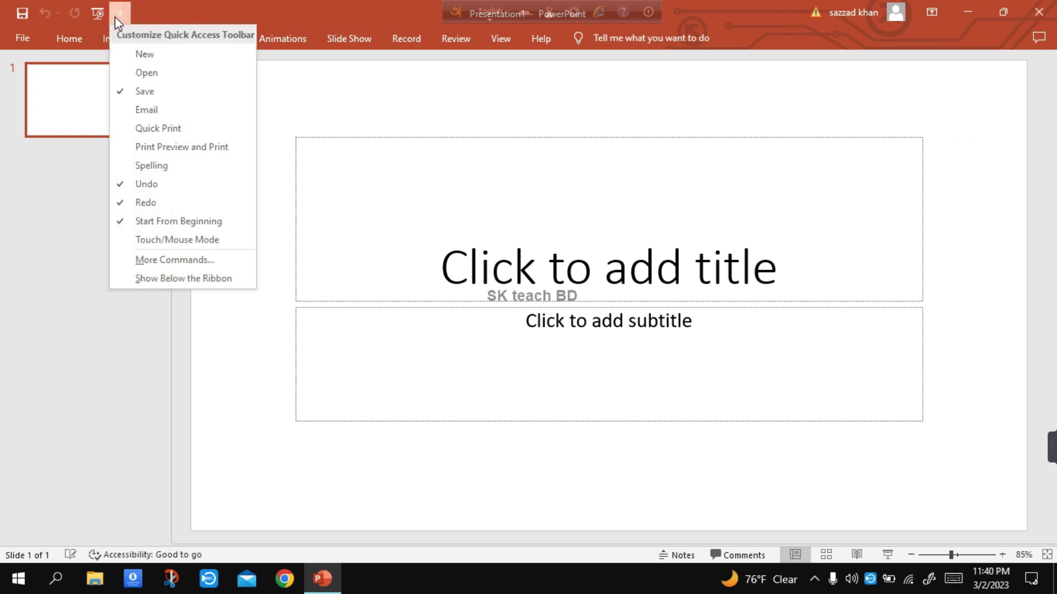
- Play the blank title slide as a slideshow from the beginning, then exit it
left_click(116, 18)
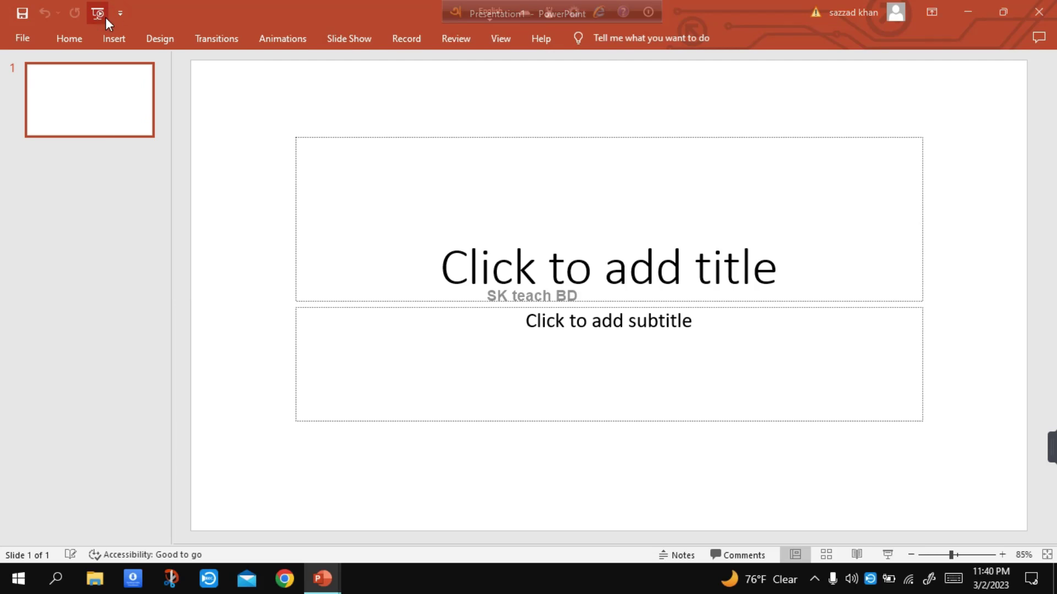
left_click(105, 18)
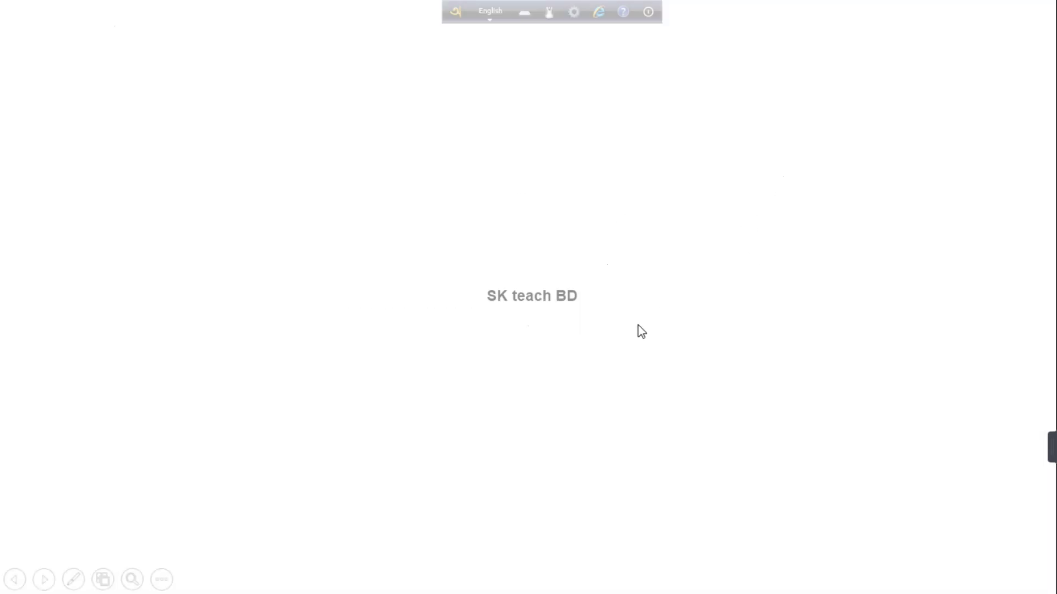
left_click(711, 405)
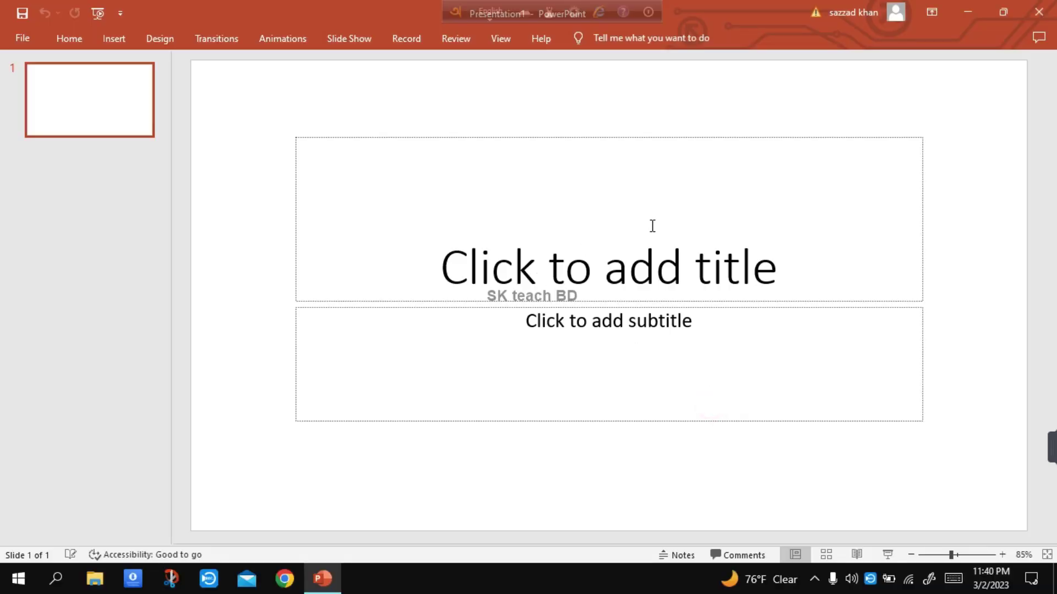
- Click into the title placeholder, then close PowerPoint without adding content
left_click(544, 264)
left_click(507, 273)
left_click(455, 268)
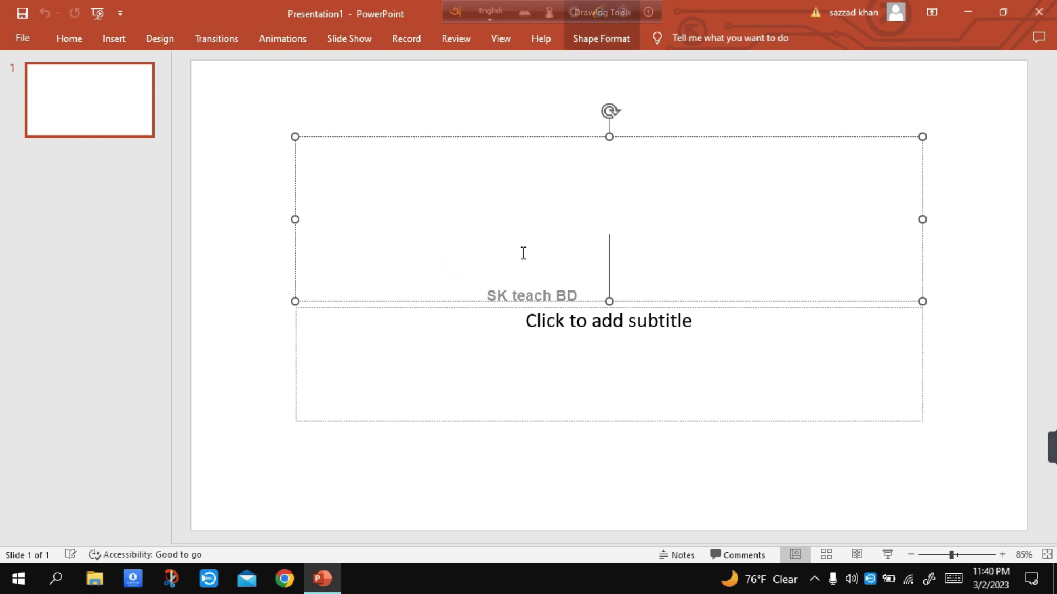
left_click(468, 217)
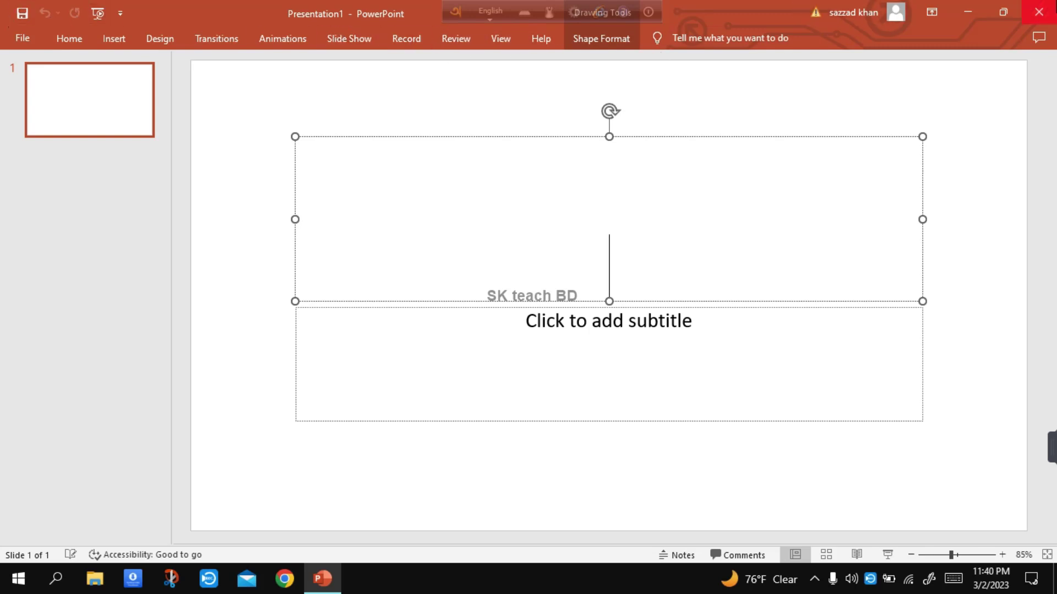
left_click(1039, 11)
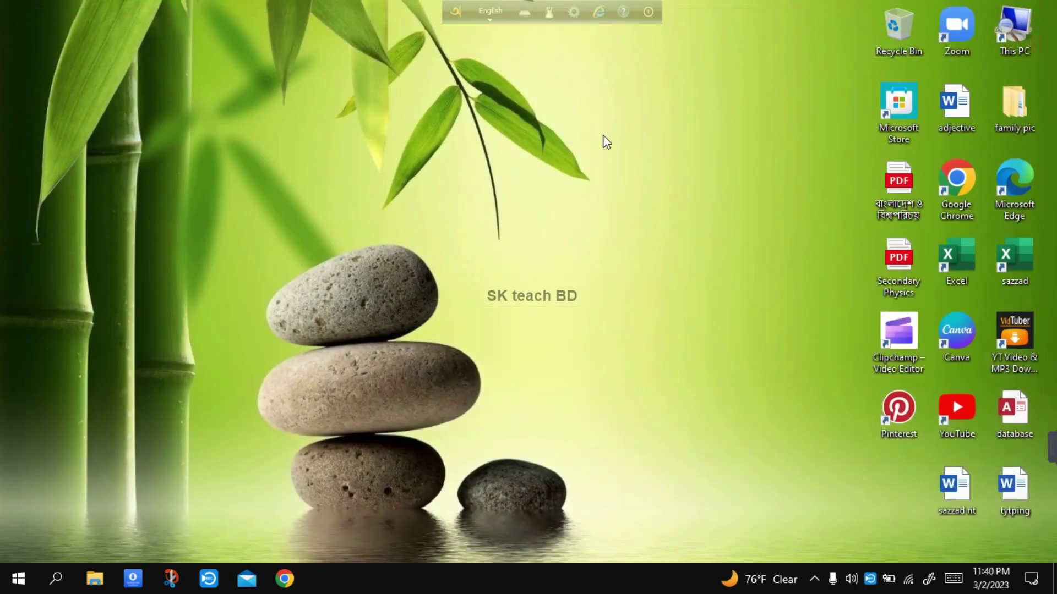